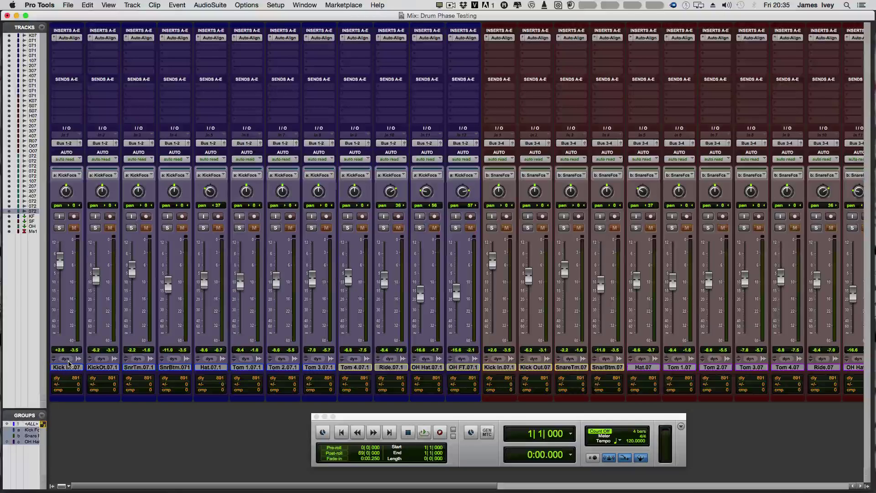
Step: Review the three drum track groups in the mixer and inspect the Trim insert on the Kick Focus bus
left_click(69, 368)
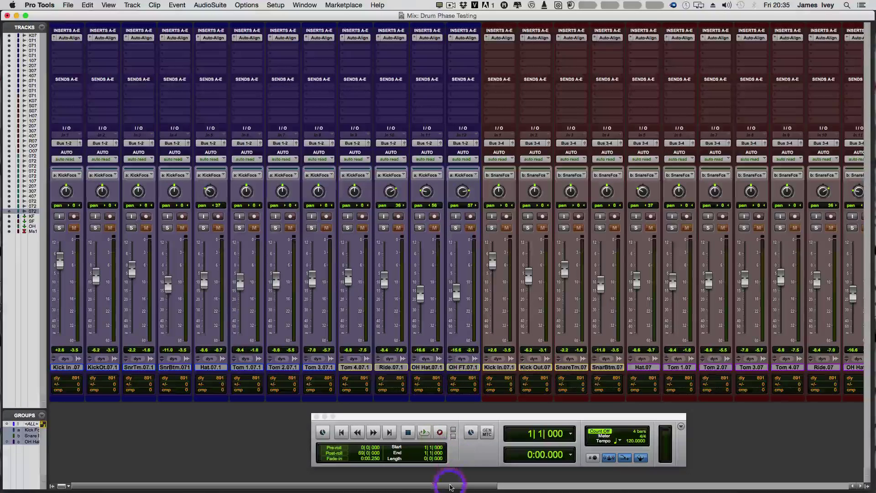
left_click_drag(450, 488, 632, 491)
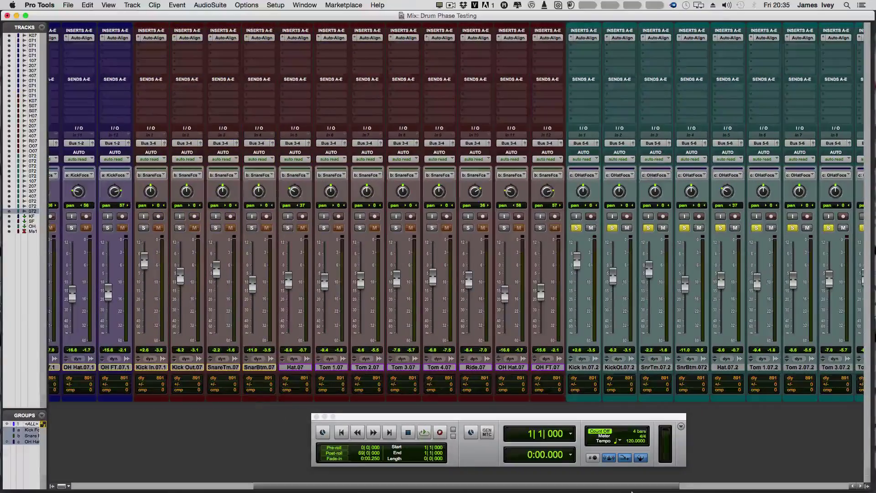
left_click(575, 488)
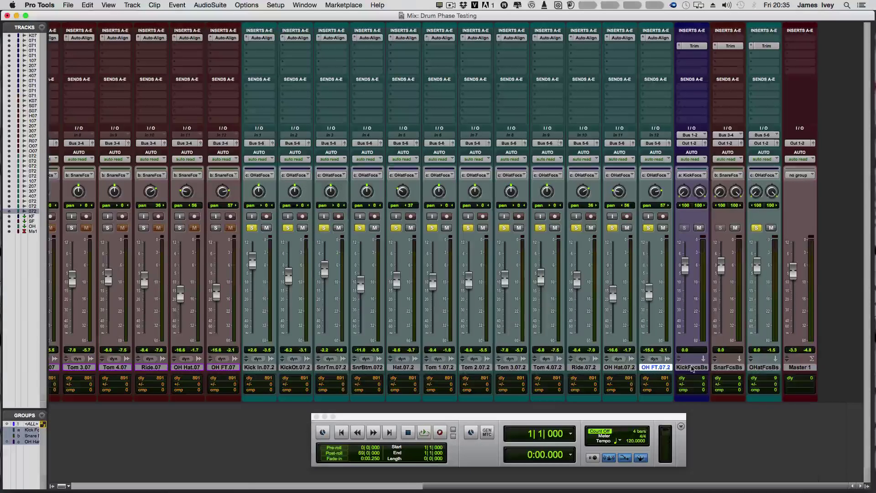
left_click(693, 47)
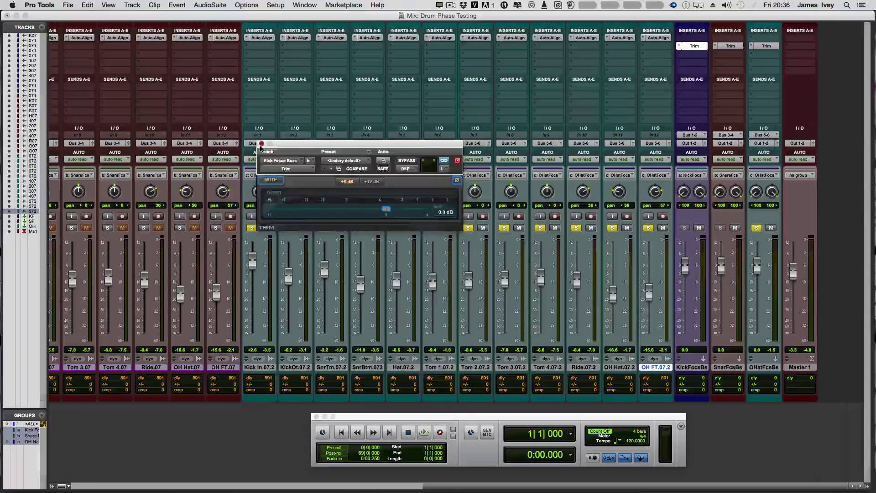
left_click(261, 144)
Step: Turn off solo for the OH Hat Focus group and check the drum tracks in the Edit window before returning to the mixer
left_click(252, 227)
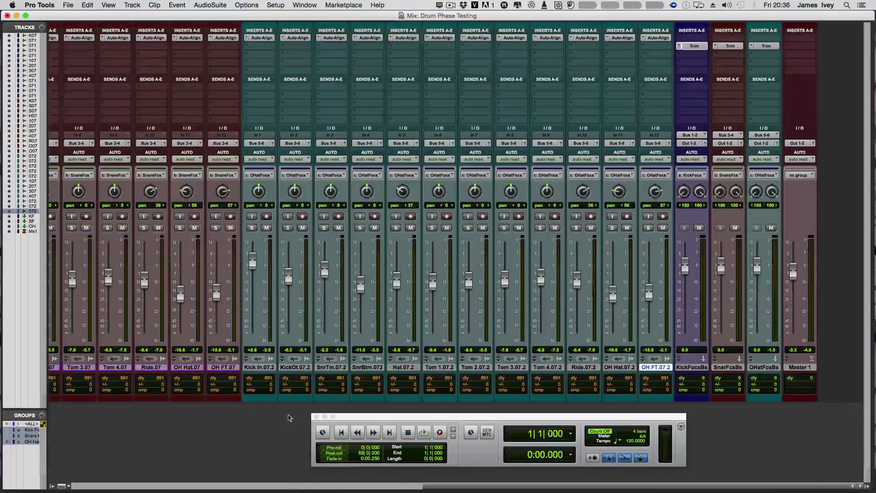
left_click_drag(449, 482, 77, 484)
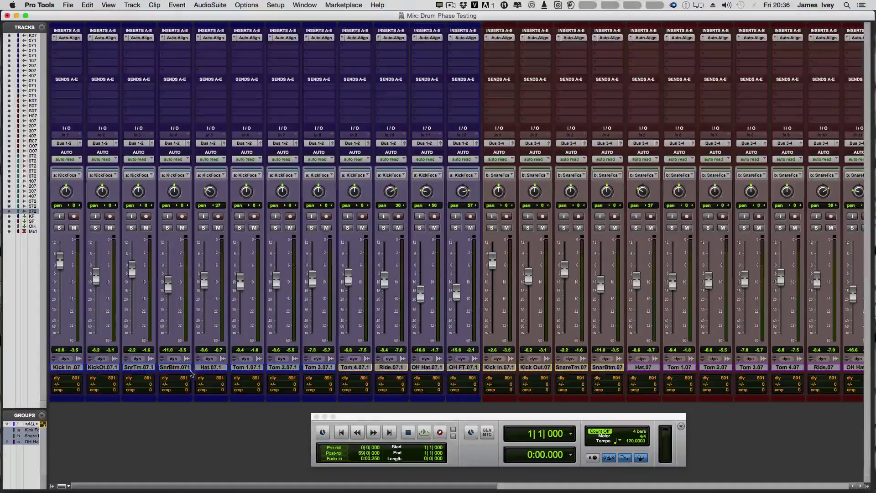
key("super+equal")
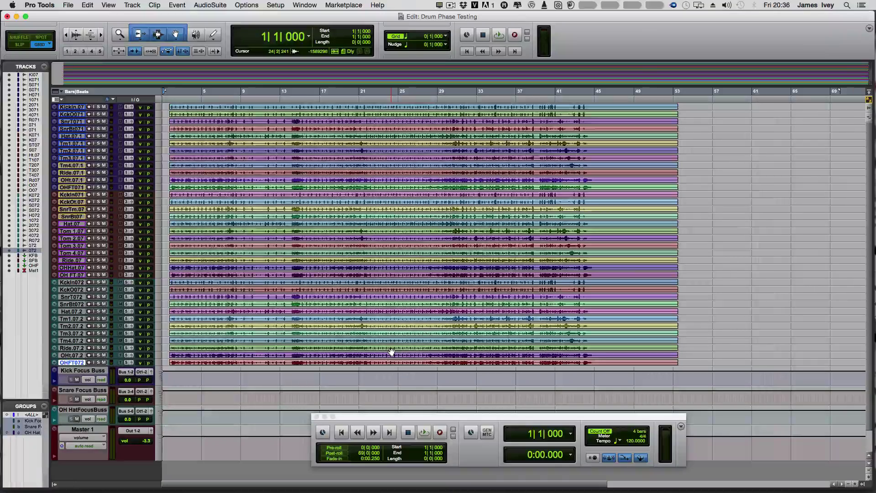
key("super+equal")
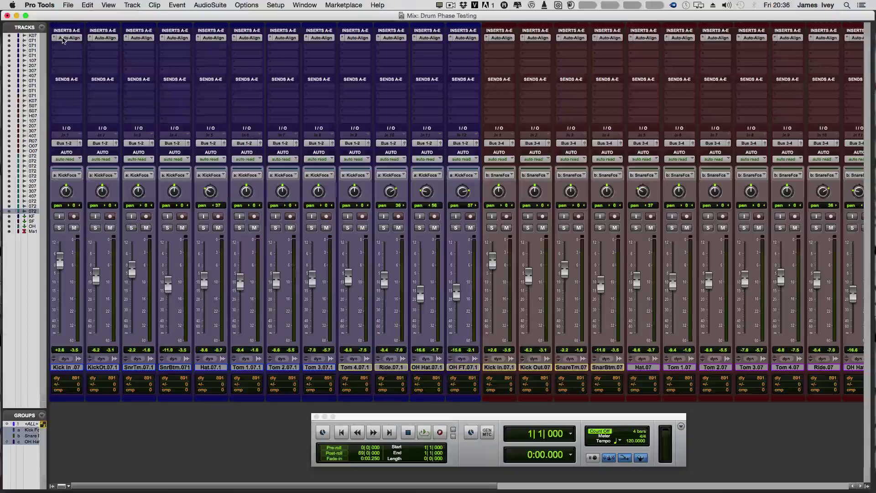
Step: Inspect the Auto-Align settings on the Kick In and Kick Out tracks of the Kick Focus group
left_click(63, 38)
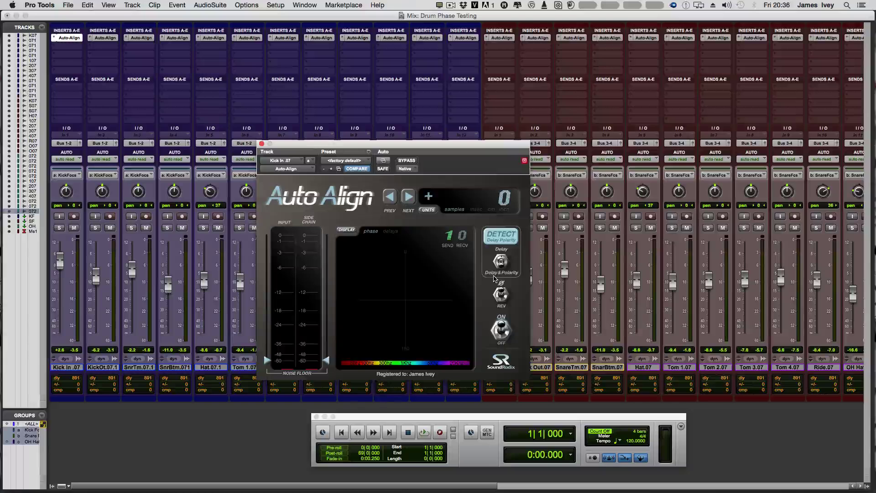
left_click(104, 38)
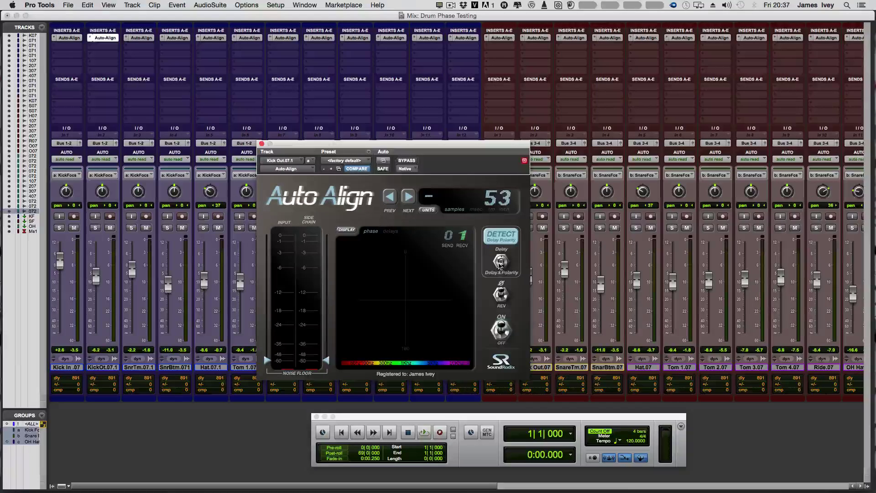
left_click(261, 143)
Step: Compare the Auto-Align settings on the Snare Top, Kick In, Kick Out, Snare Bottom and Tom 4 tracks of the Snare Focus group
scroll(445, 409, "right", 10)
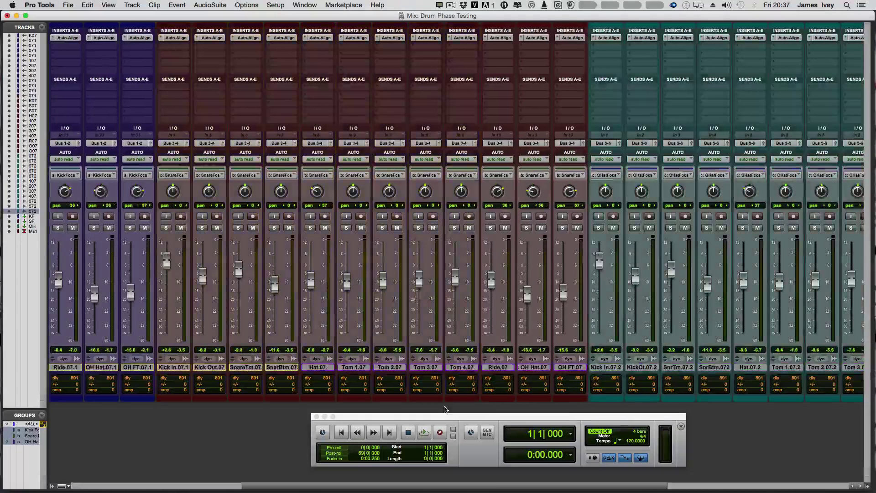
left_click(243, 367)
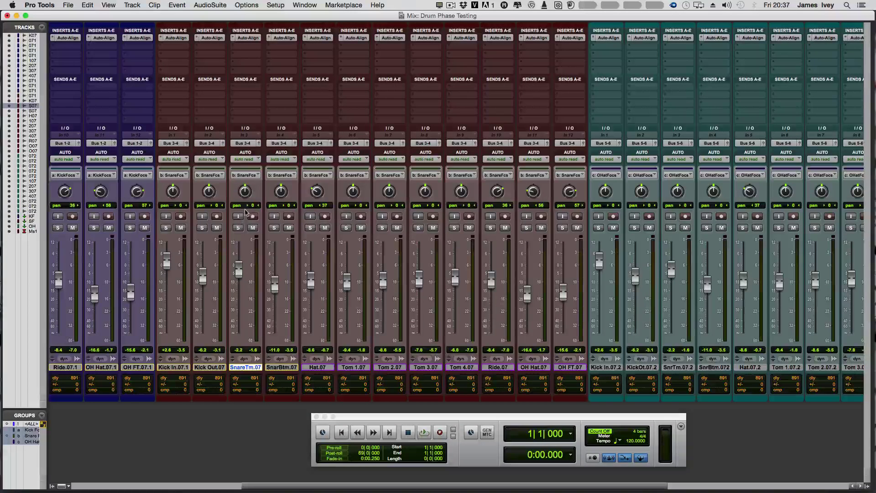
left_click(245, 38)
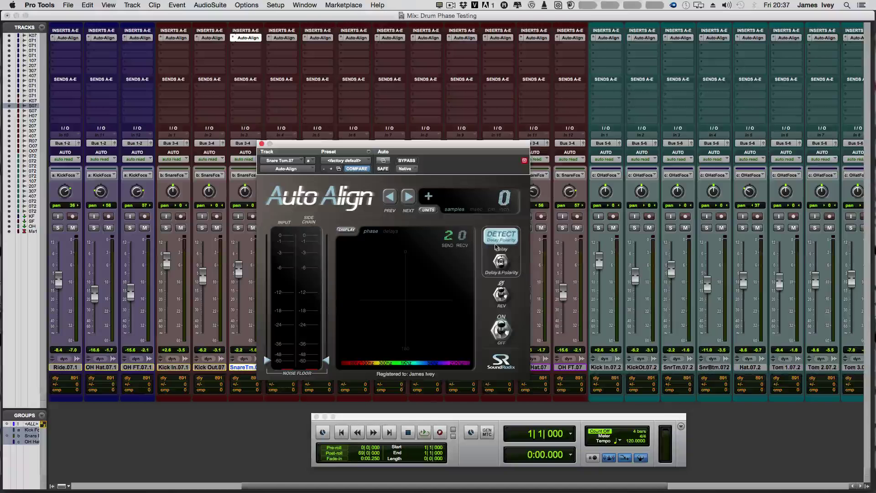
left_click(262, 144)
left_click(173, 39)
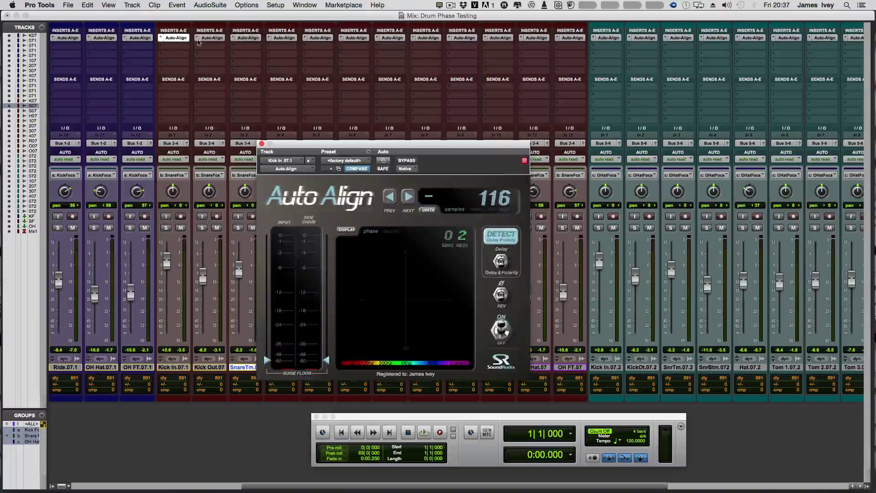
left_click(212, 38)
left_click(284, 37)
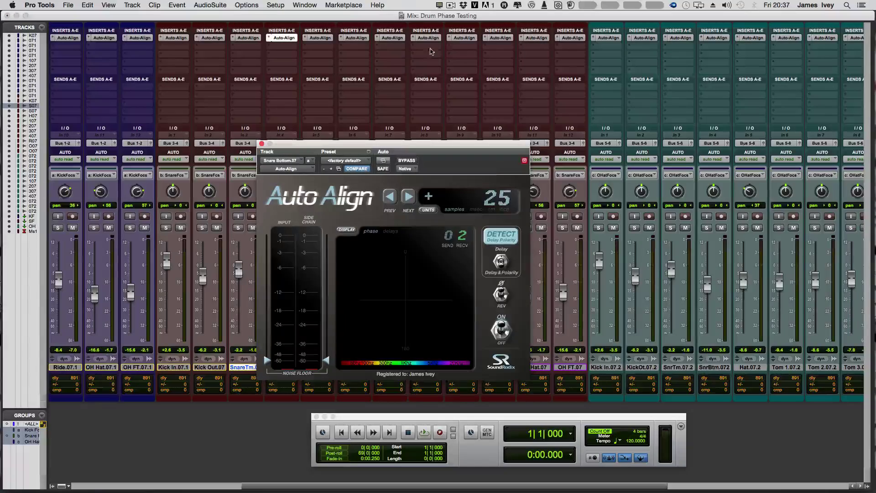
left_click(460, 40)
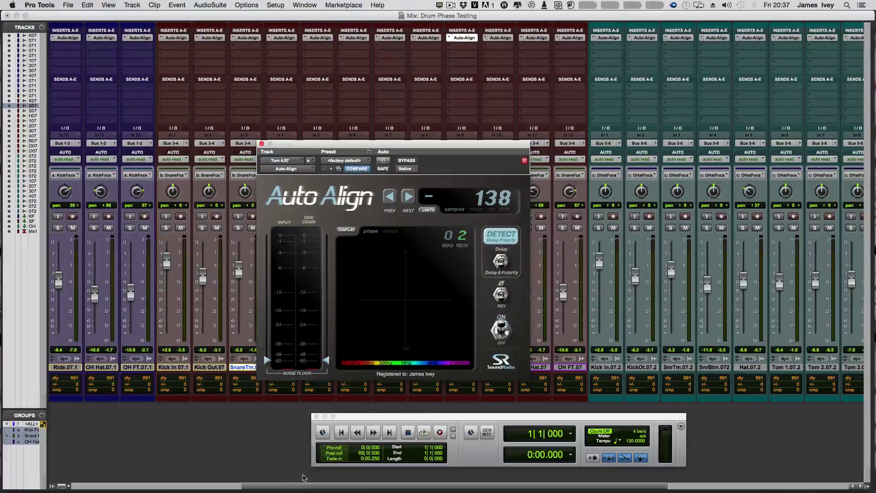
Step: Inspect the Auto-Align settings on the OH Hat and Kick In tracks of the OH Hat Focus group
left_click_drag(304, 487, 483, 487)
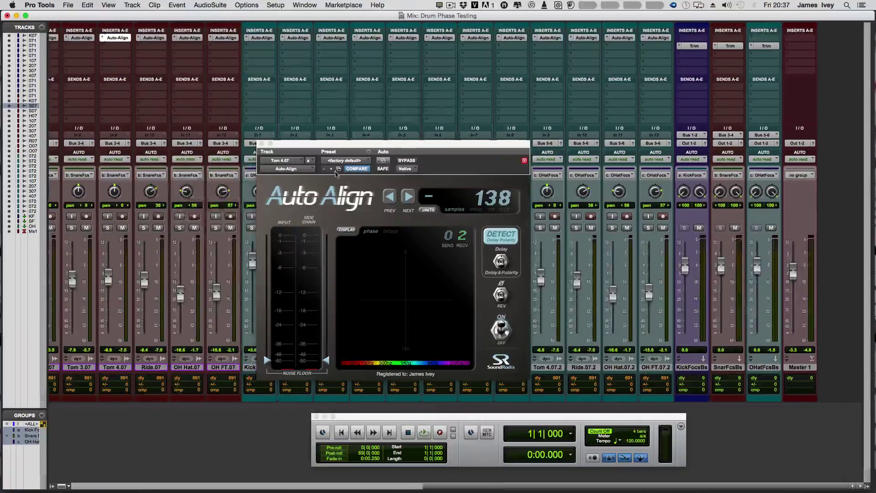
left_click(262, 143)
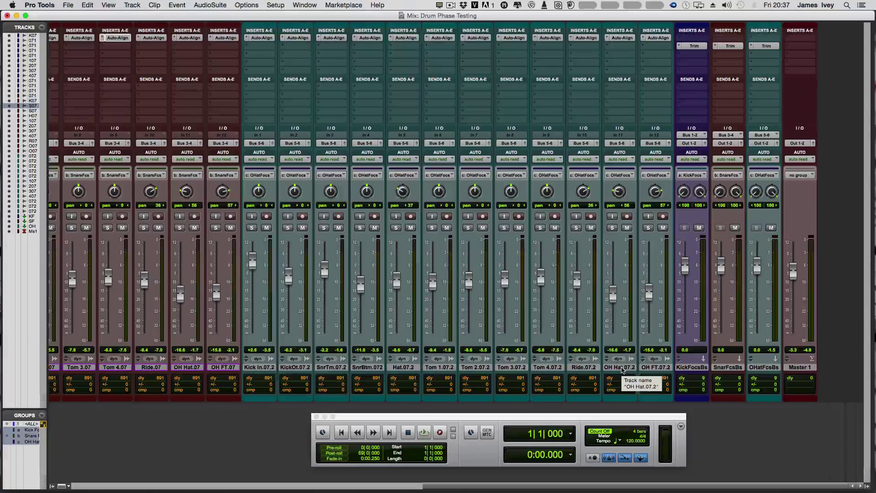
left_click(621, 38)
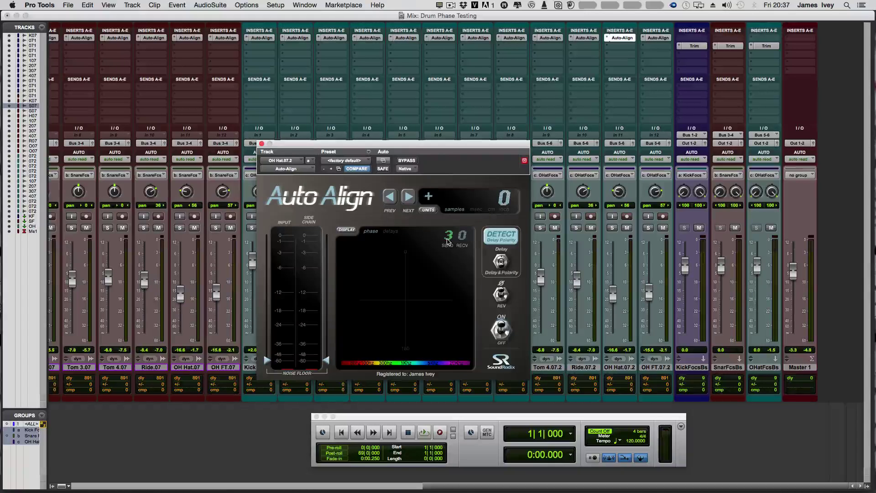
left_click(490, 239)
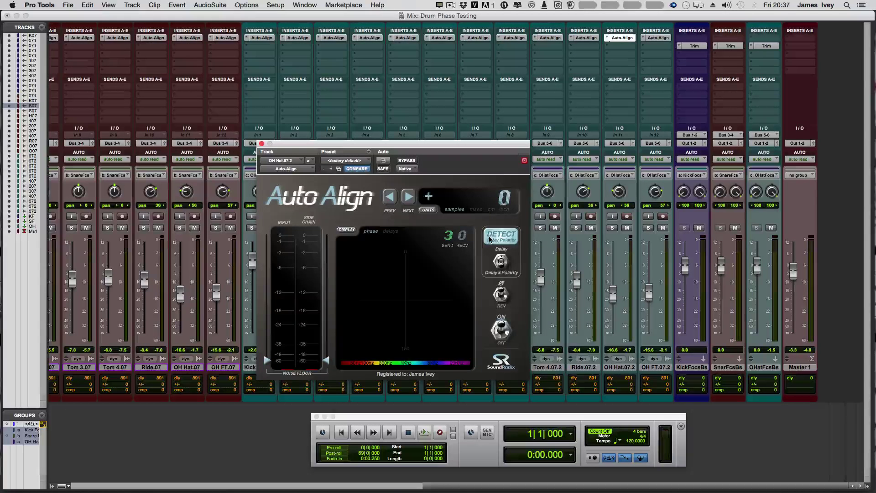
left_click(262, 144)
left_click(261, 38)
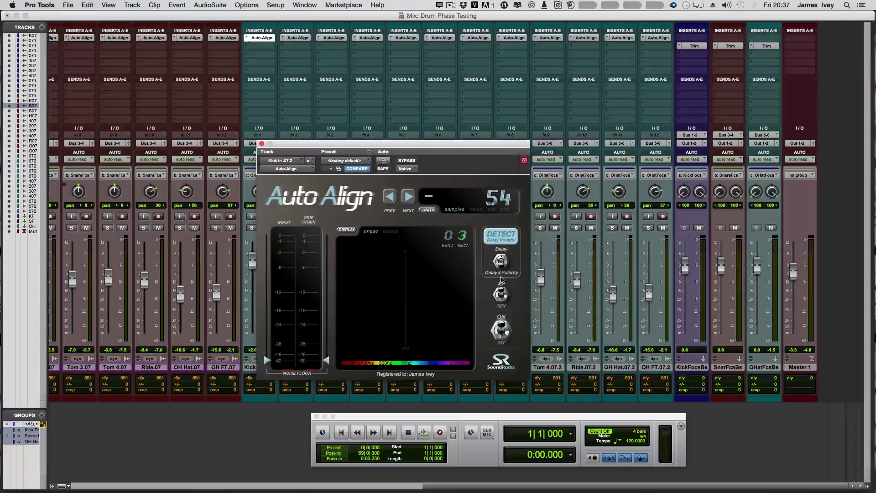
left_click(261, 144)
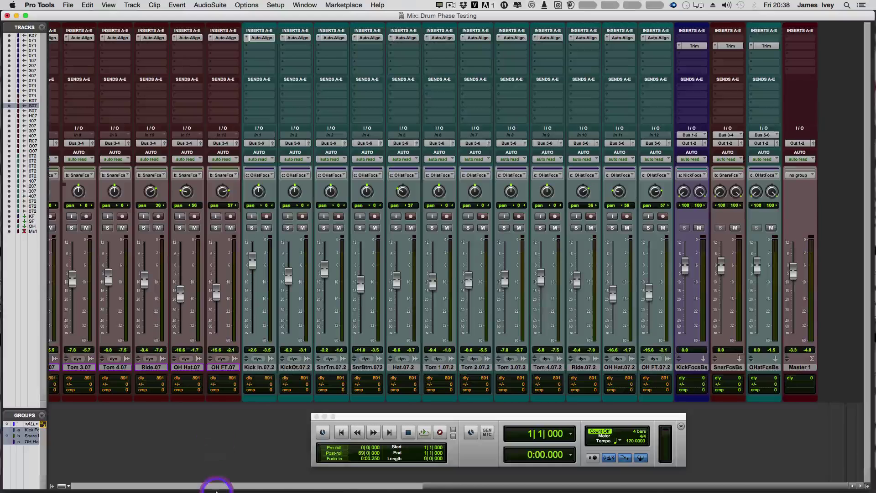
Step: Solo the Kick Focus bus, return to the start of the session and begin playback
left_click(369, 421)
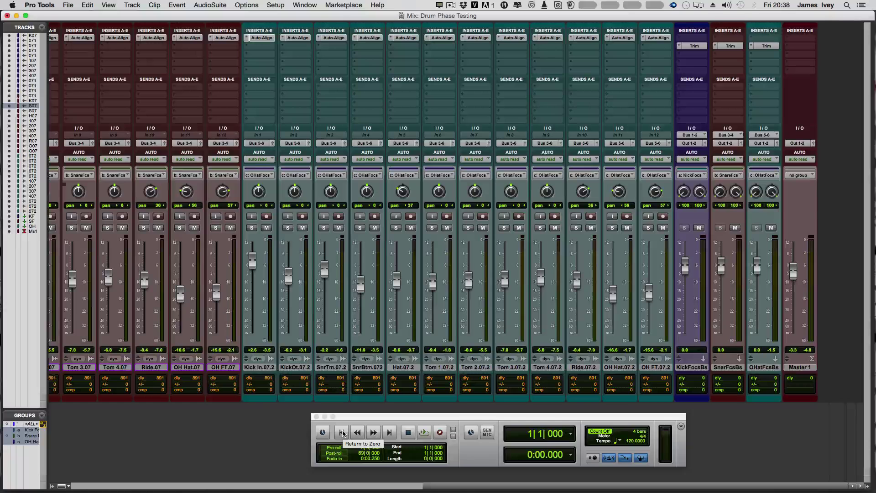
left_click(685, 228)
left_click(341, 434)
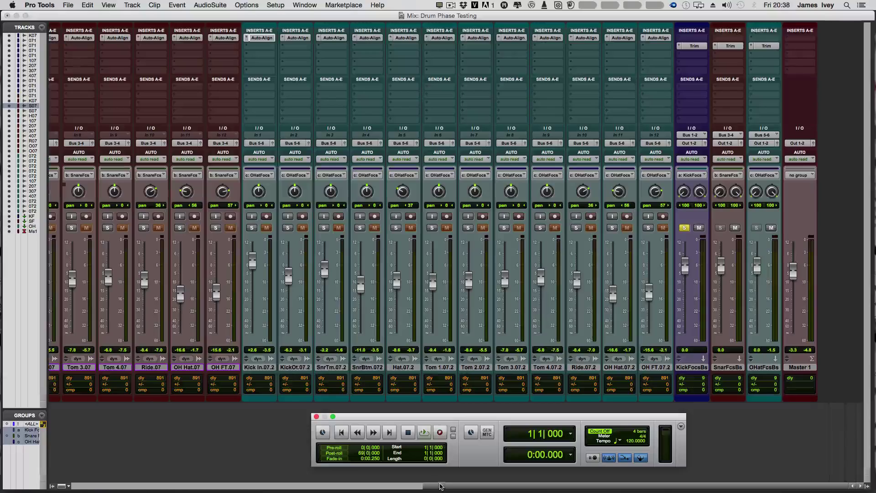
left_click_drag(441, 487, 538, 489)
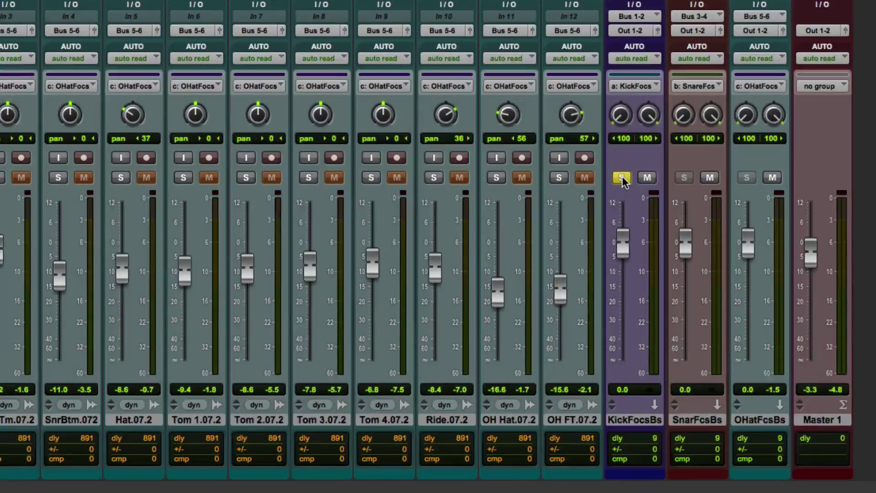
key("space")
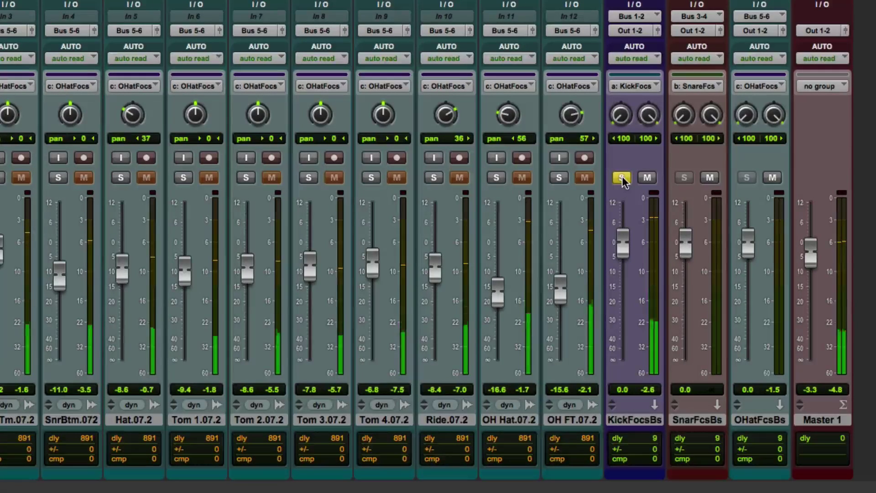
Step: During playback, switch the solo from the Kick Focus bus to Snare Focus and on to OH Hat Focus
left_click(679, 178)
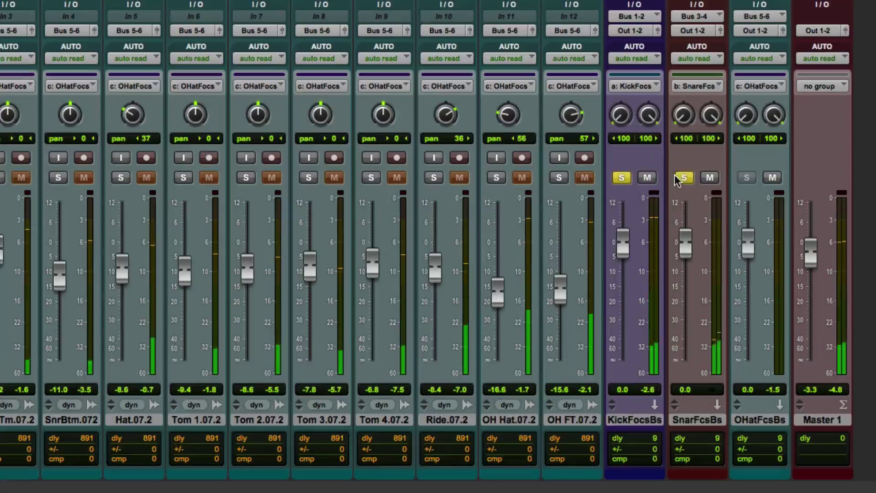
left_click(623, 178)
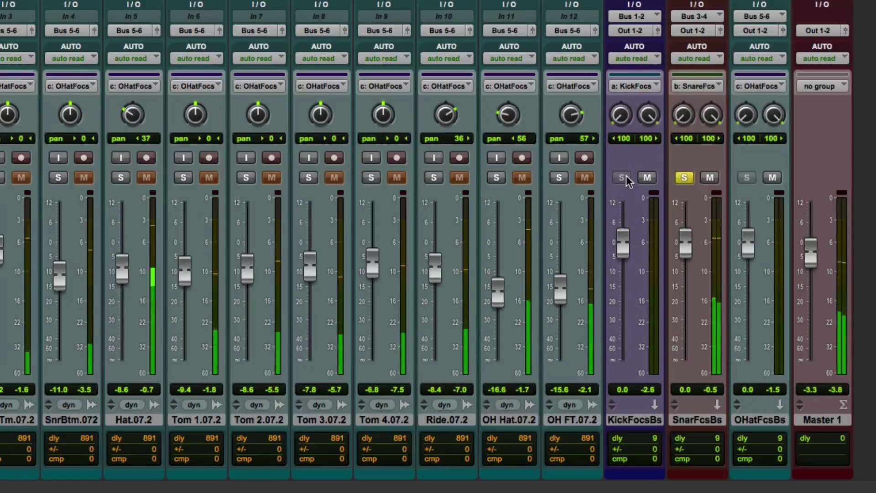
left_click(746, 177, "alt")
left_click(684, 178)
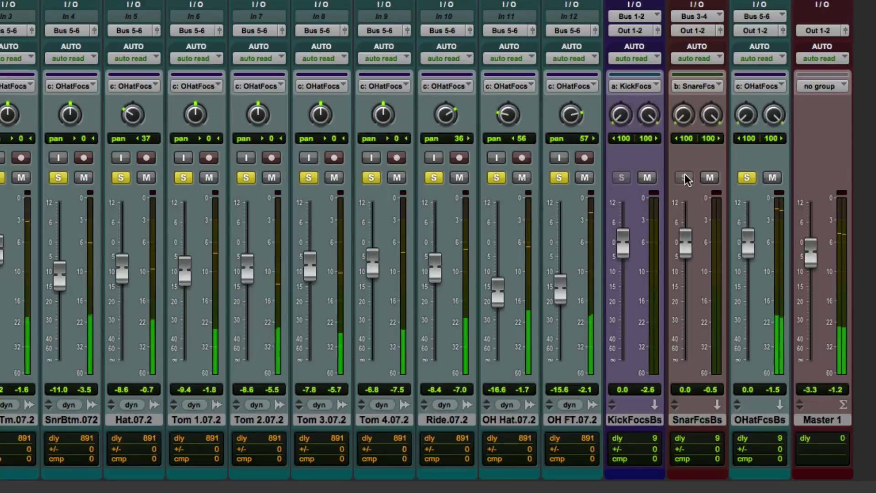
Step: Move the solo back to the Snare Focus bus and on to Kick Focus for comparison, and stop playback
left_click(680, 176)
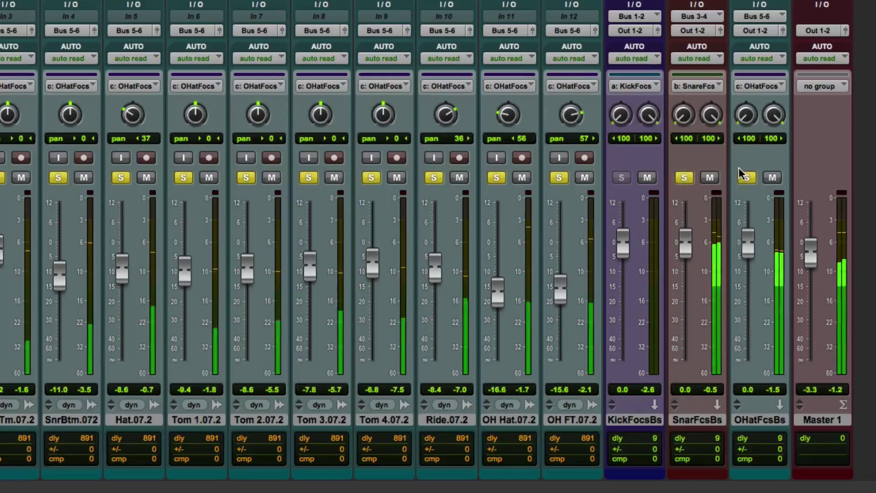
left_click(752, 176)
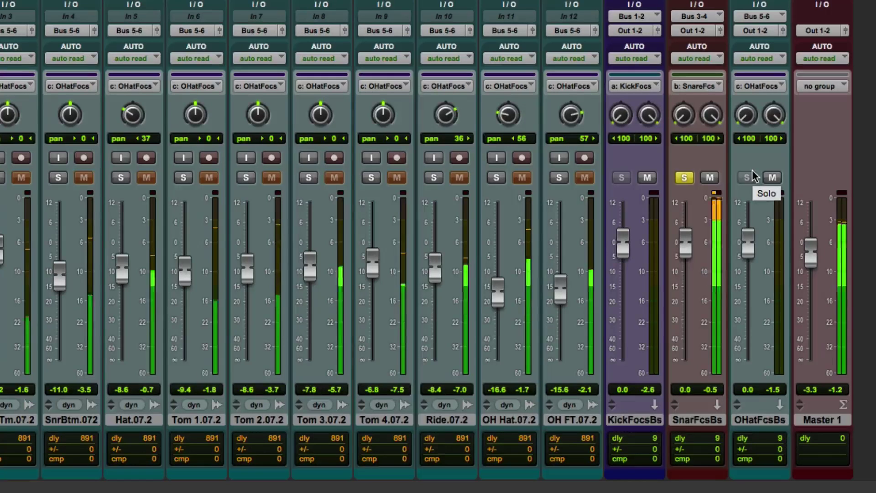
left_click(622, 177)
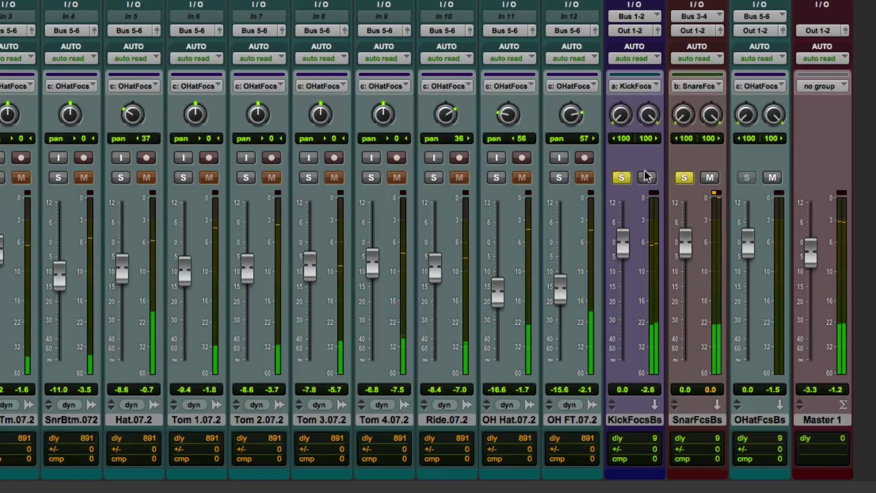
left_click(684, 177)
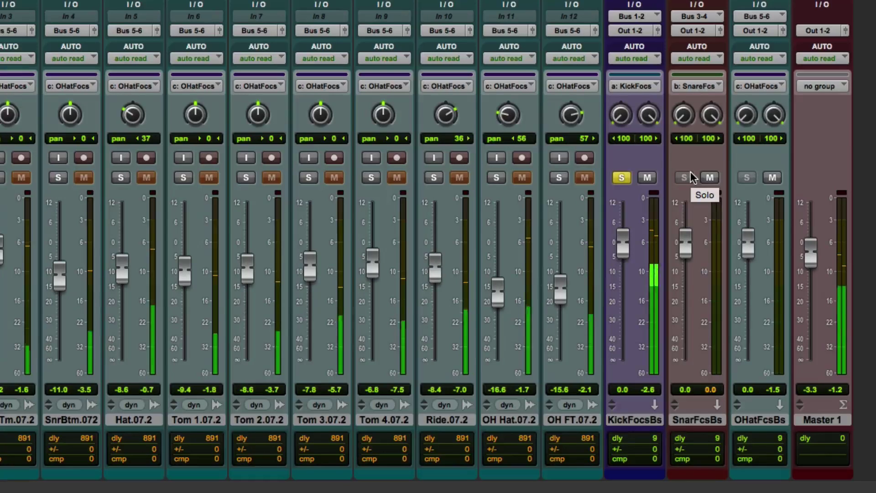
key("space")
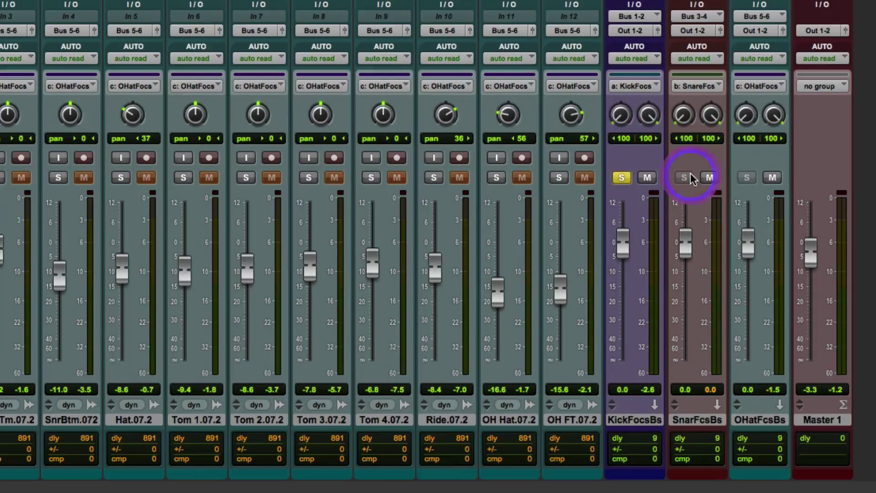
Step: Solo the Snare Focus bus together with Kick Focus and toggle the polarity inversion in its Trim plug-in during playback to compare
left_click(684, 178)
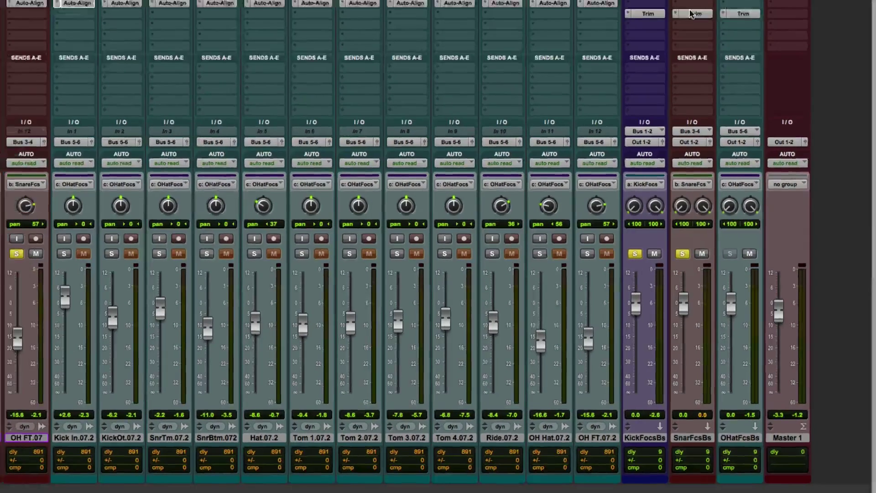
left_click(690, 41)
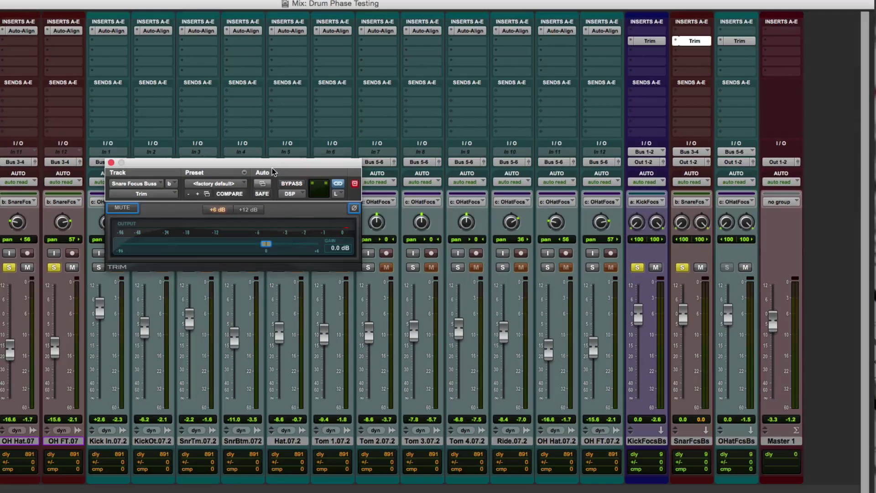
left_click_drag(269, 166, 621, 123)
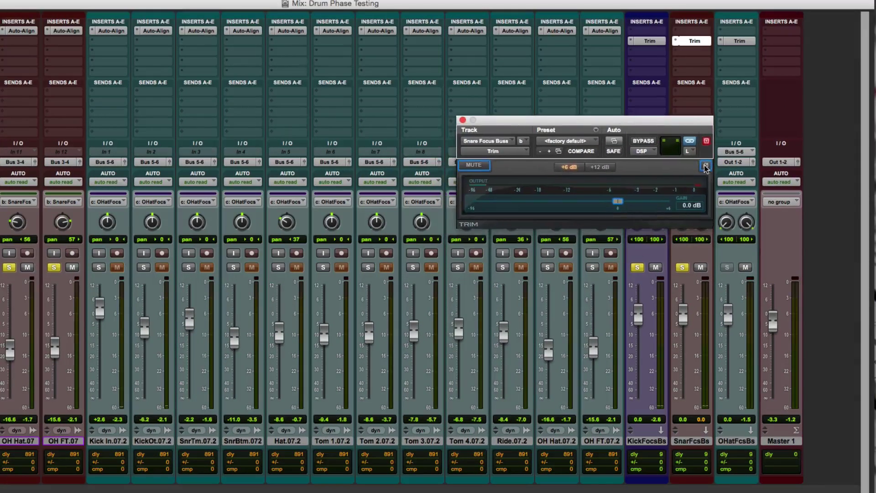
left_click(705, 167)
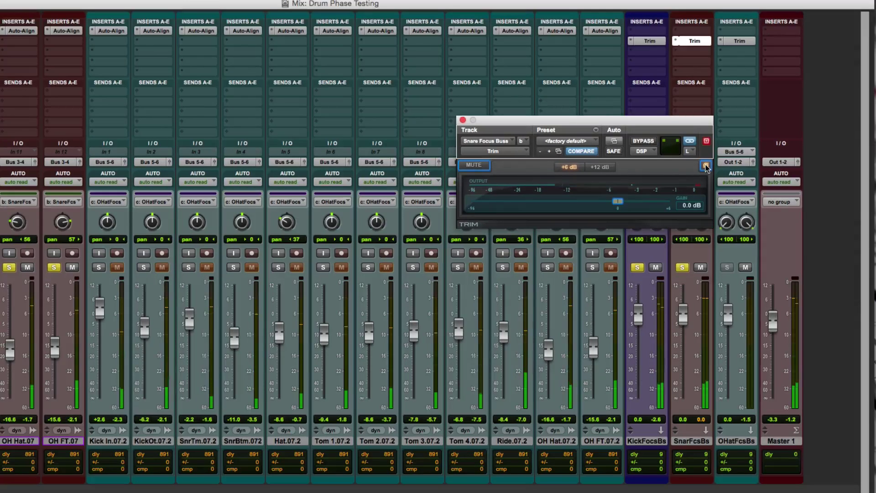
left_click(706, 166)
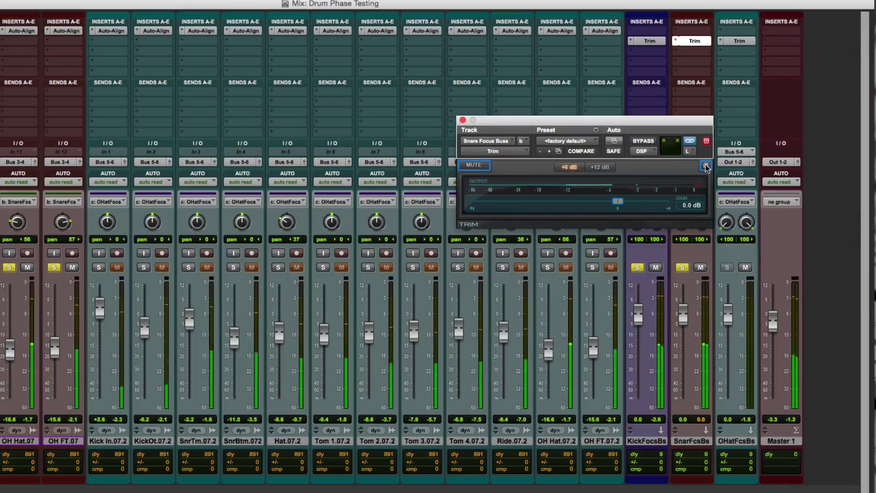
left_click(706, 166)
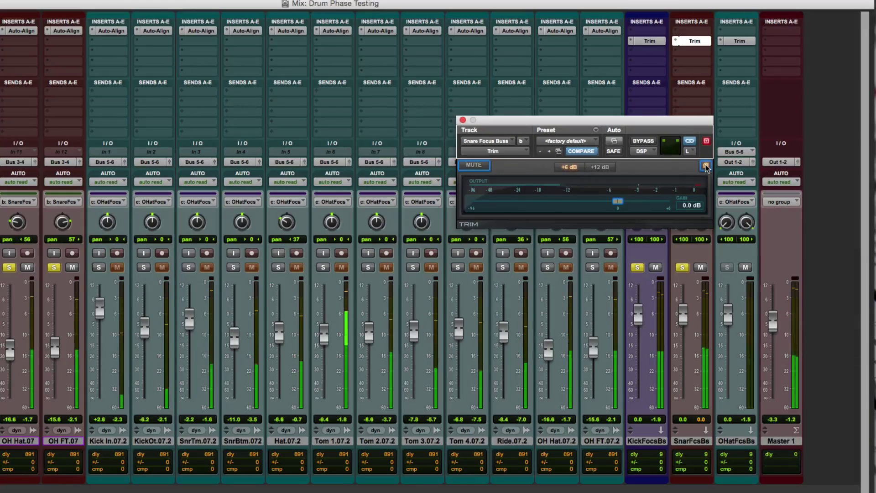
Step: Move the solo from Snare Focus to OH Hat Focus, keeping Kick Focus soloed, and restore normal polarity in the Snare Focus Trim
left_click(683, 268)
left_click(728, 268)
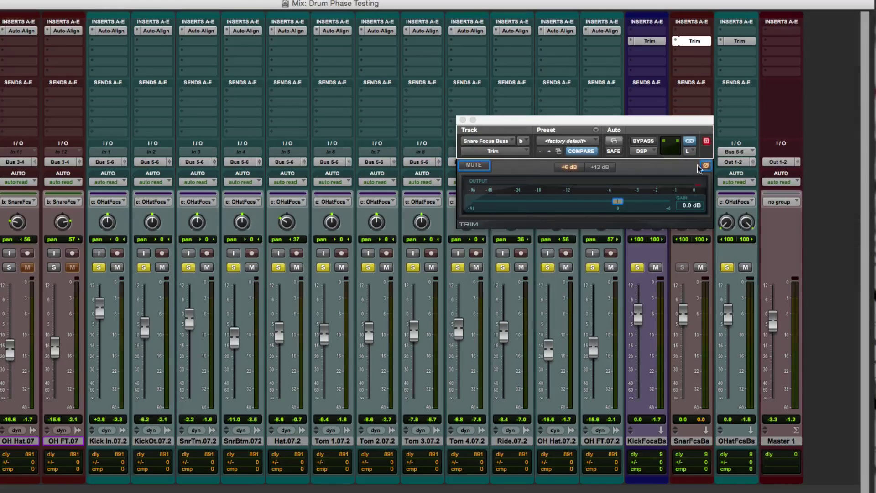
left_click(705, 166)
left_click(463, 120)
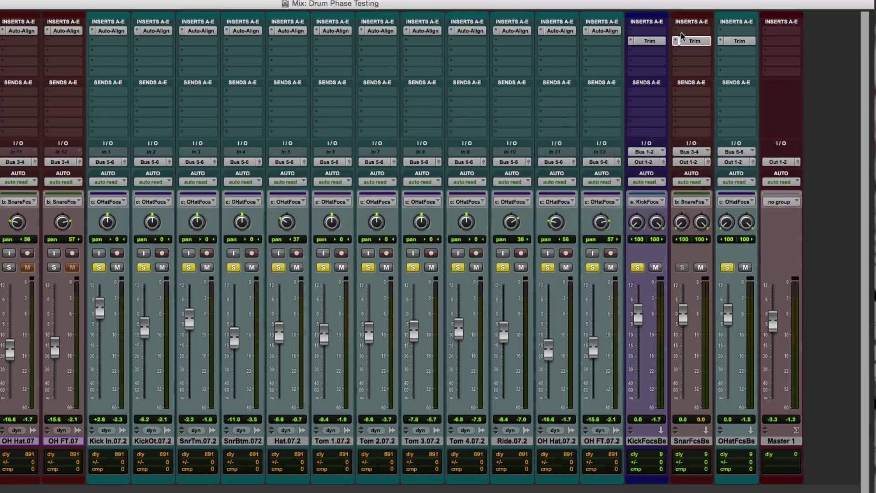
Step: With Kick Focus and OH Hat Focus soloed, toggle the polarity inversion in the OH Hat Focus Trim plug-in during playback
left_click(740, 41)
key("space")
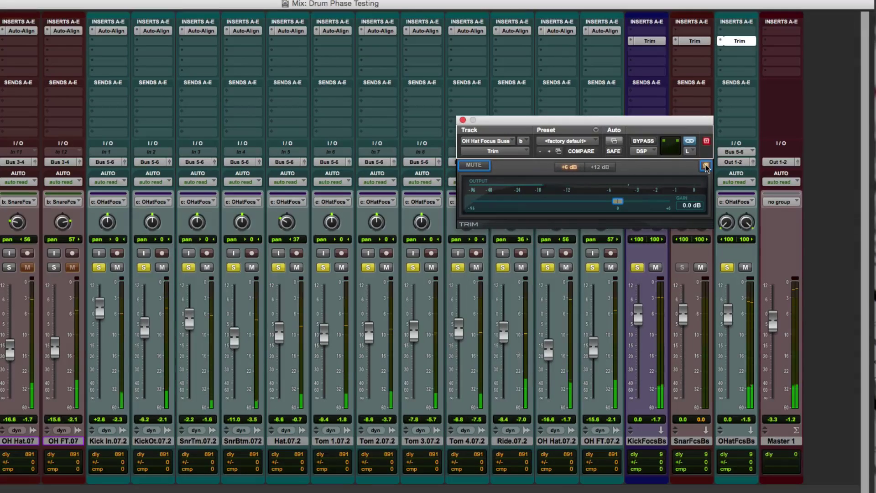
left_click(706, 166)
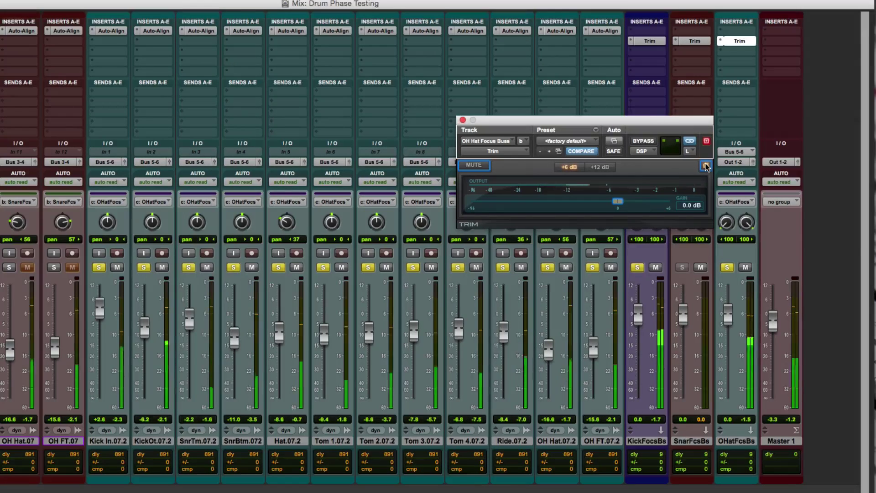
left_click(705, 167)
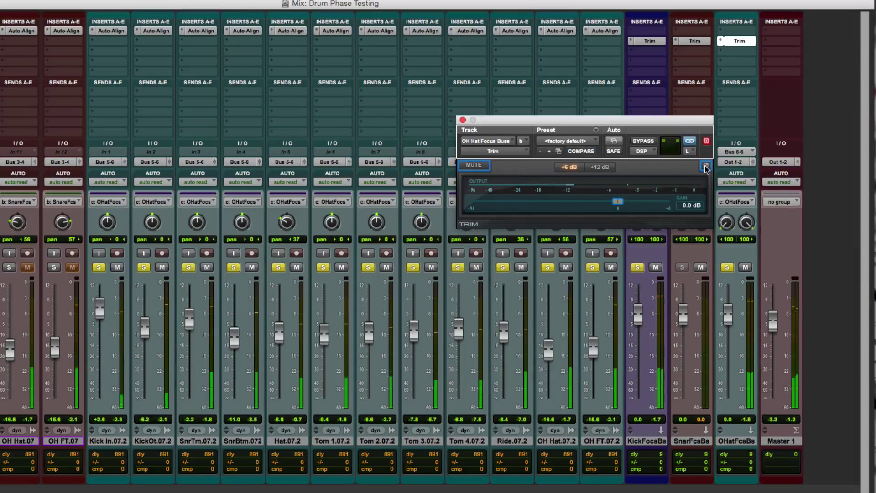
left_click(705, 166)
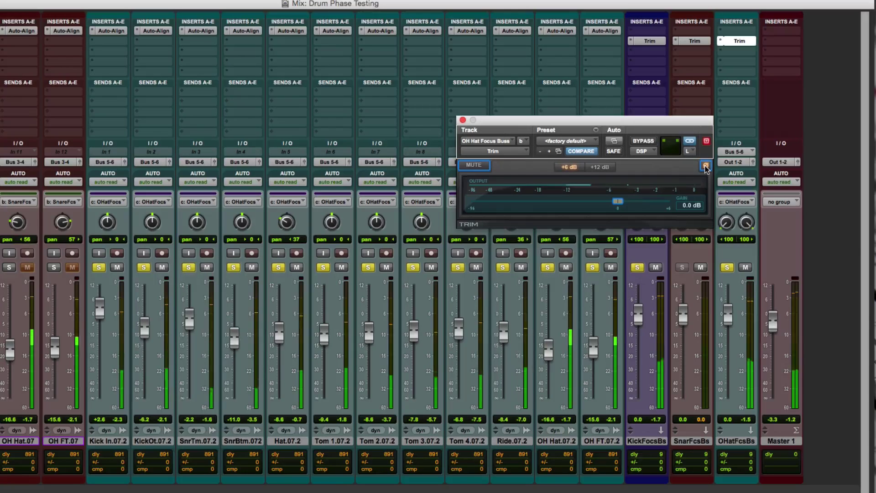
left_click(706, 166)
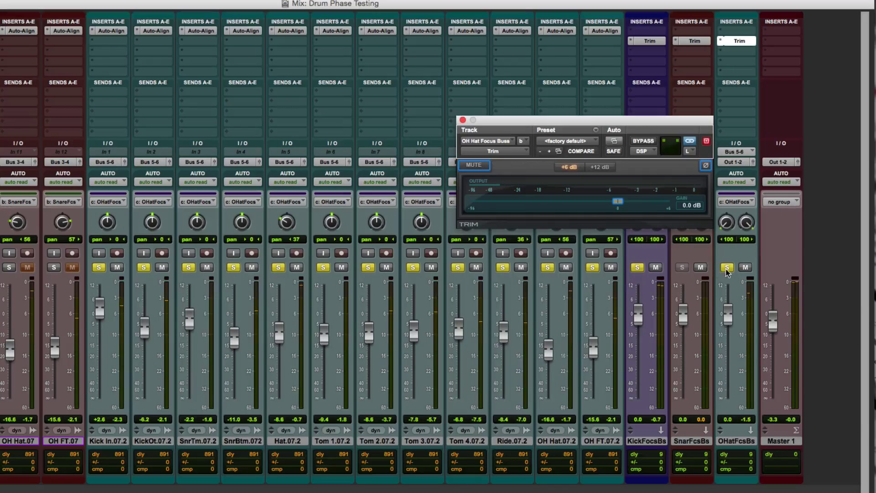
Step: Solo Snare Focus with OH Hat Focus instead of Kick Focus and toggle the OH Hat Focus Trim polarity during playback
left_click(638, 268)
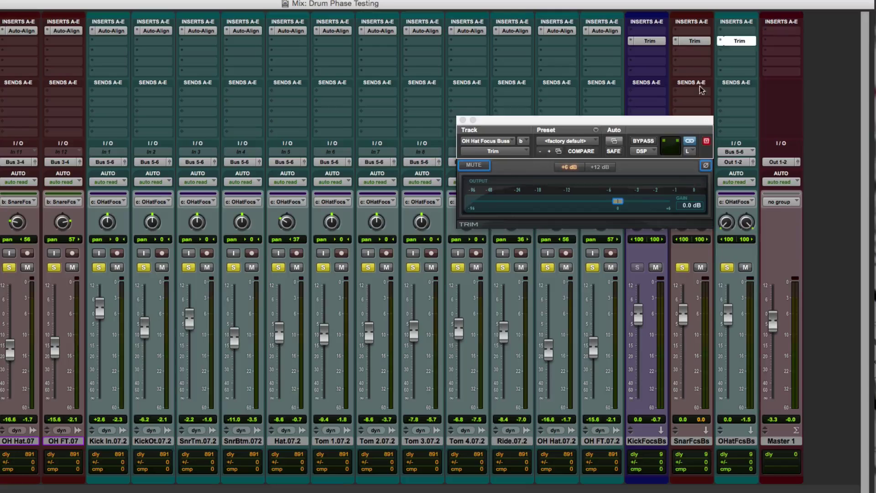
left_click(695, 40)
left_click(736, 40)
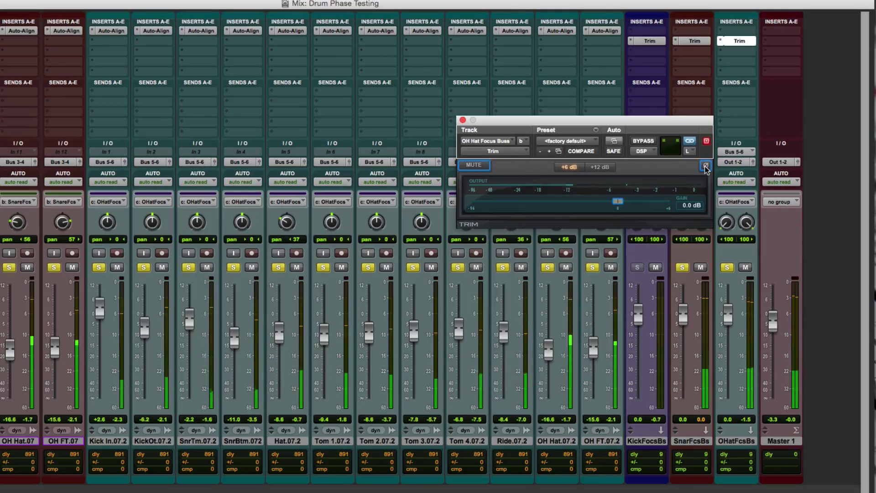
left_click(705, 166)
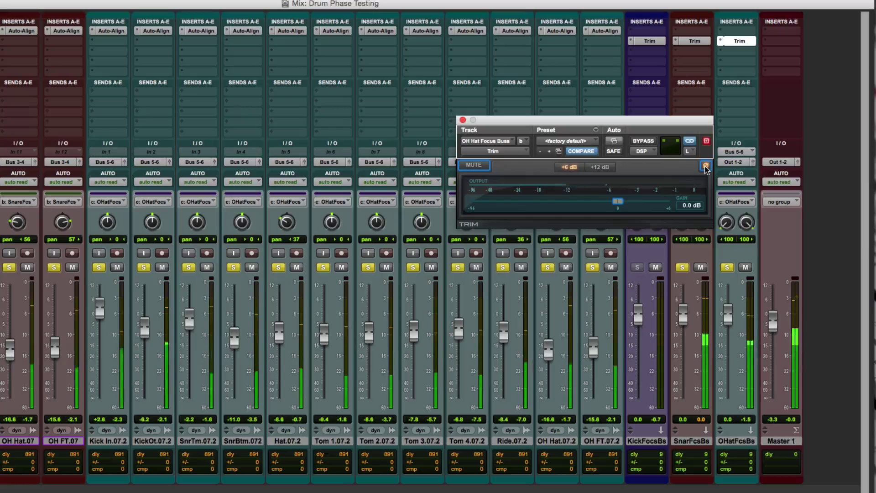
left_click(705, 166)
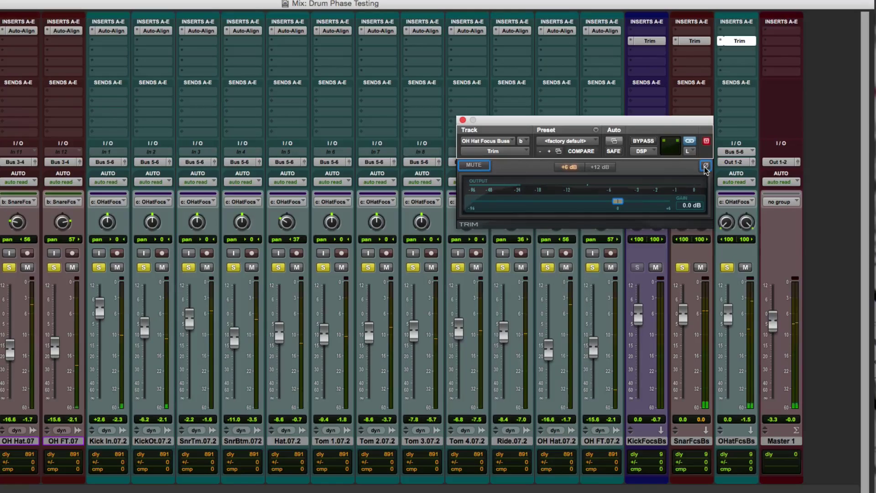
Step: Clear the solos from the OH Hat Focus and Snare Focus buses
left_click(729, 268)
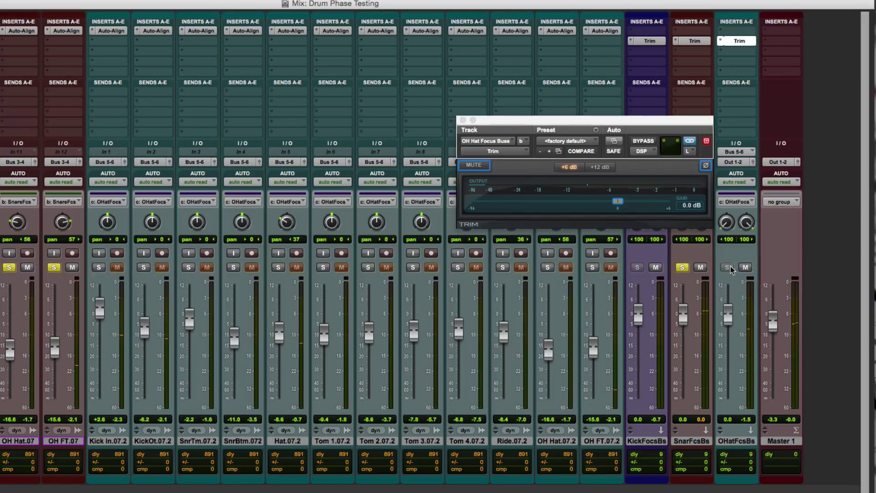
left_click(683, 269)
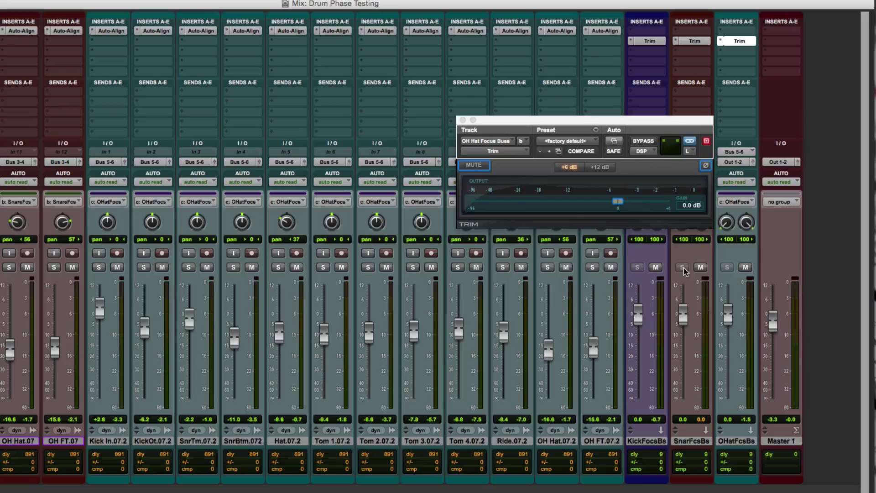